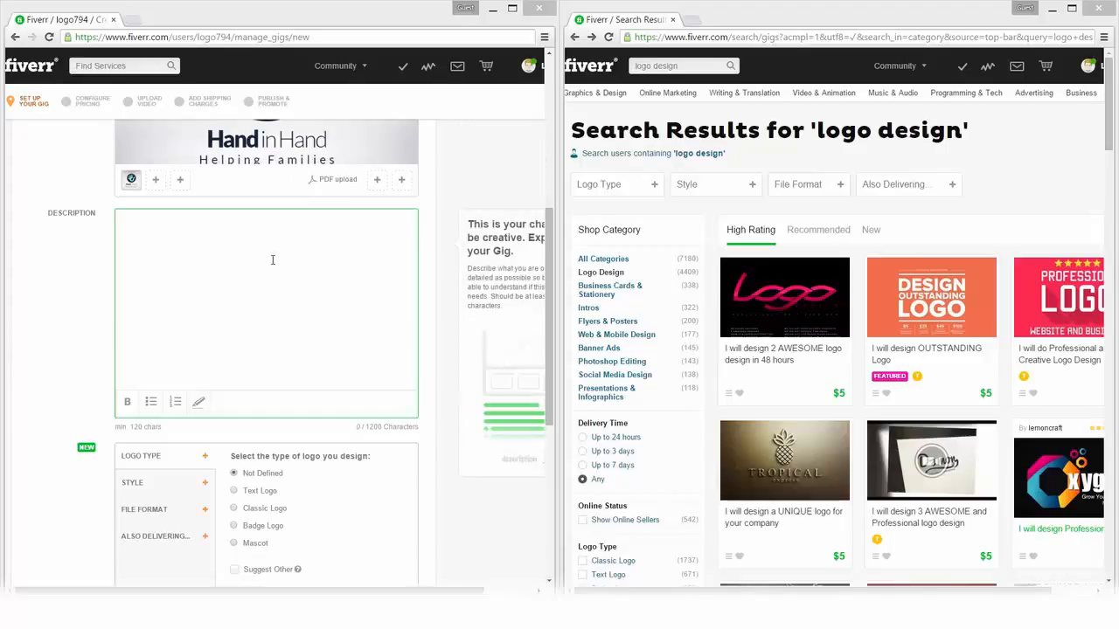
# Step: Open the "I will design OUTSTANDING Logo" gig from the search results and read its About This Gig section
pyautogui.click(271, 260)
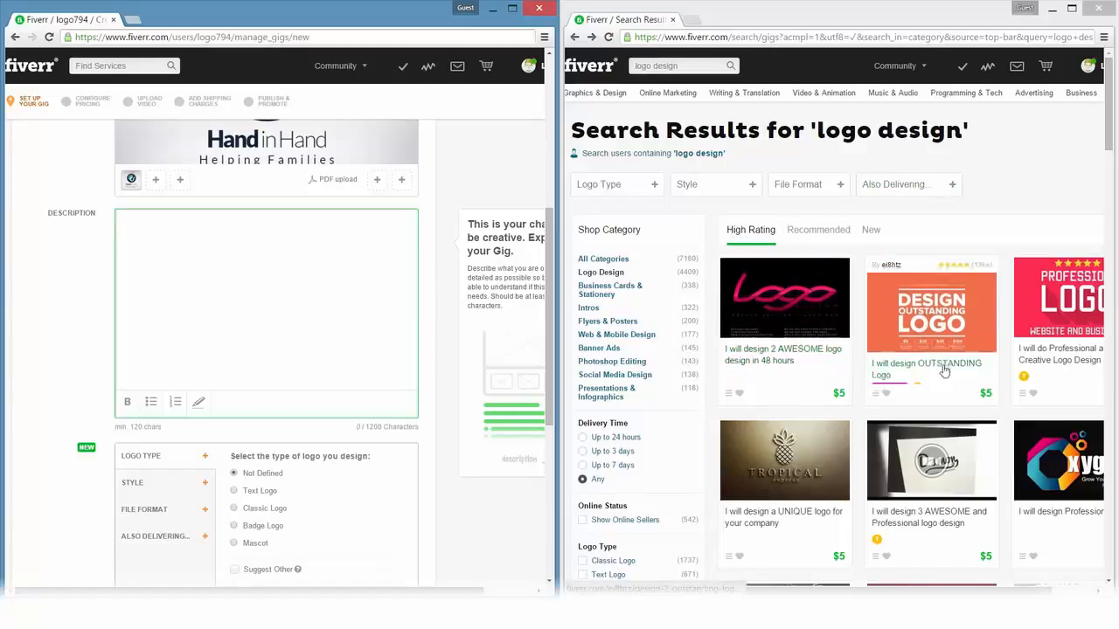
pyautogui.click(936, 374)
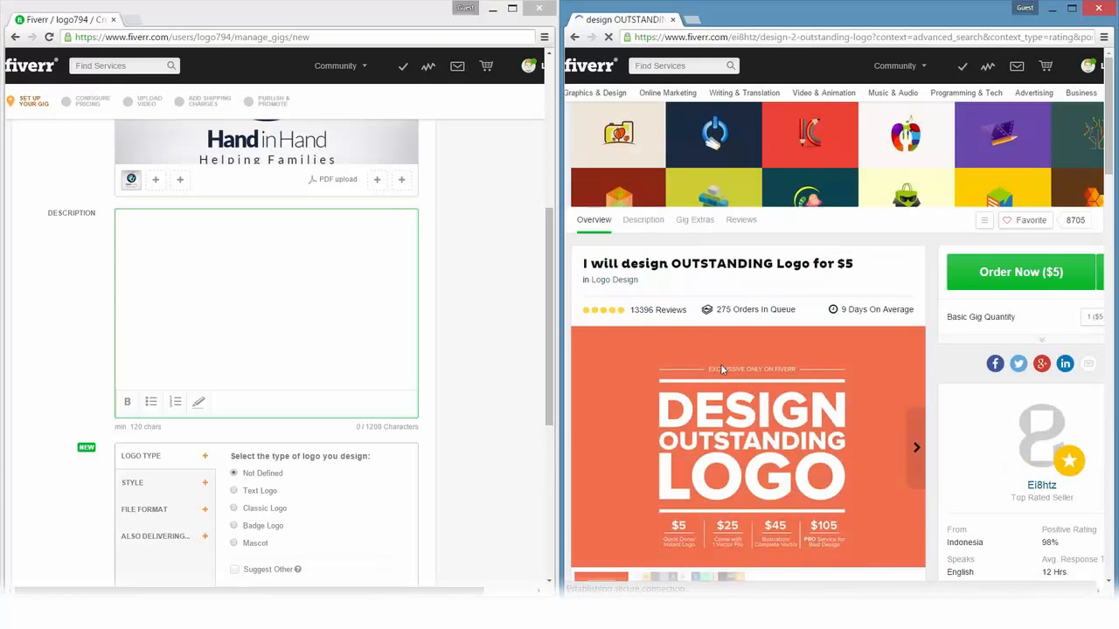
pyautogui.scroll(-1, 651, 319)
pyautogui.scroll(-1, 651, 315)
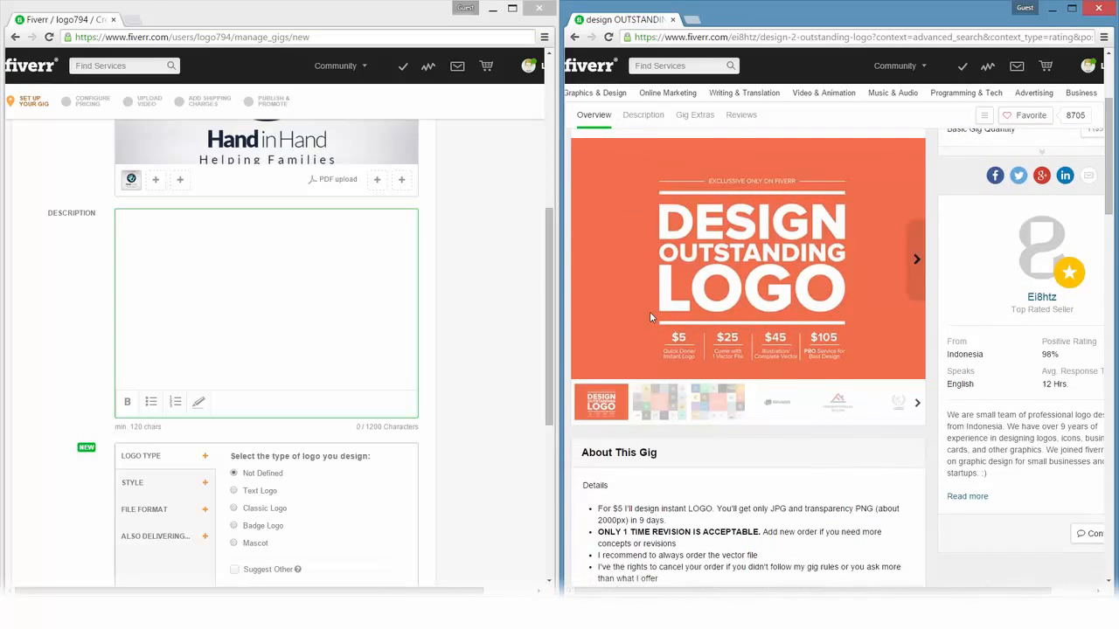
pyautogui.scroll(-3, 685, 486)
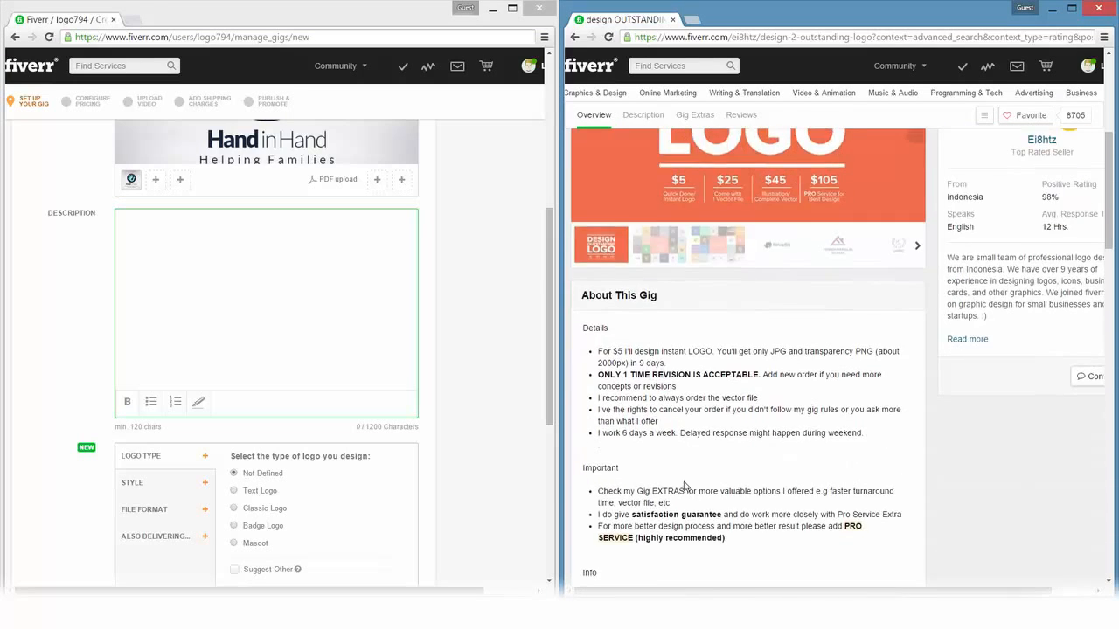
pyautogui.scroll(-3, 684, 486)
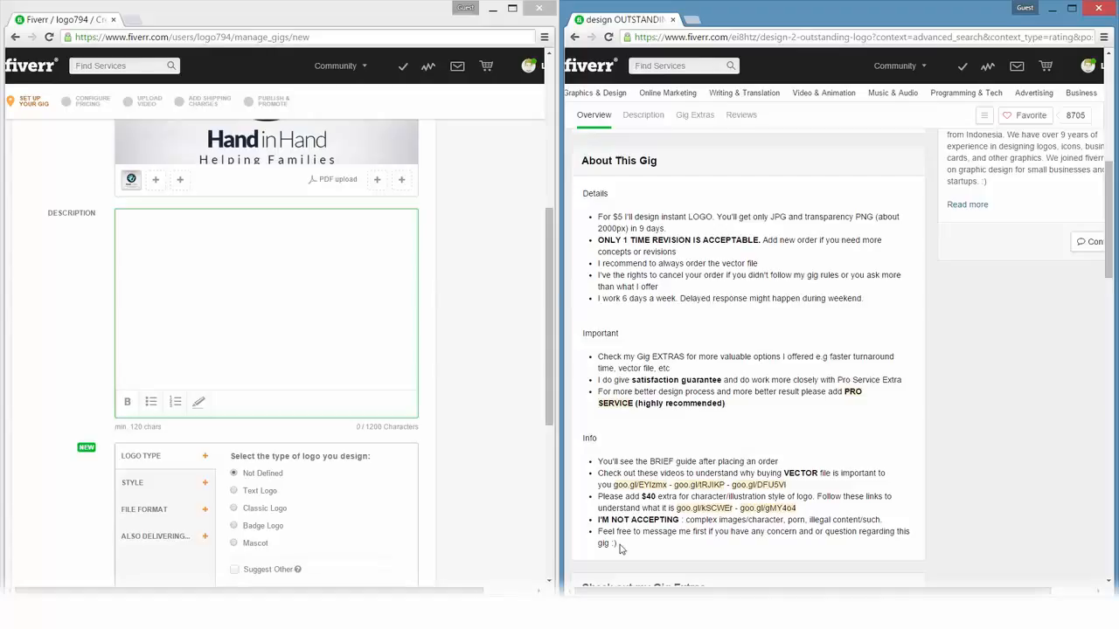
# Step: Paste the prepared logo design text as plain text into the gig's empty description and review it from the beginning
pyautogui.rightClick(291, 325)
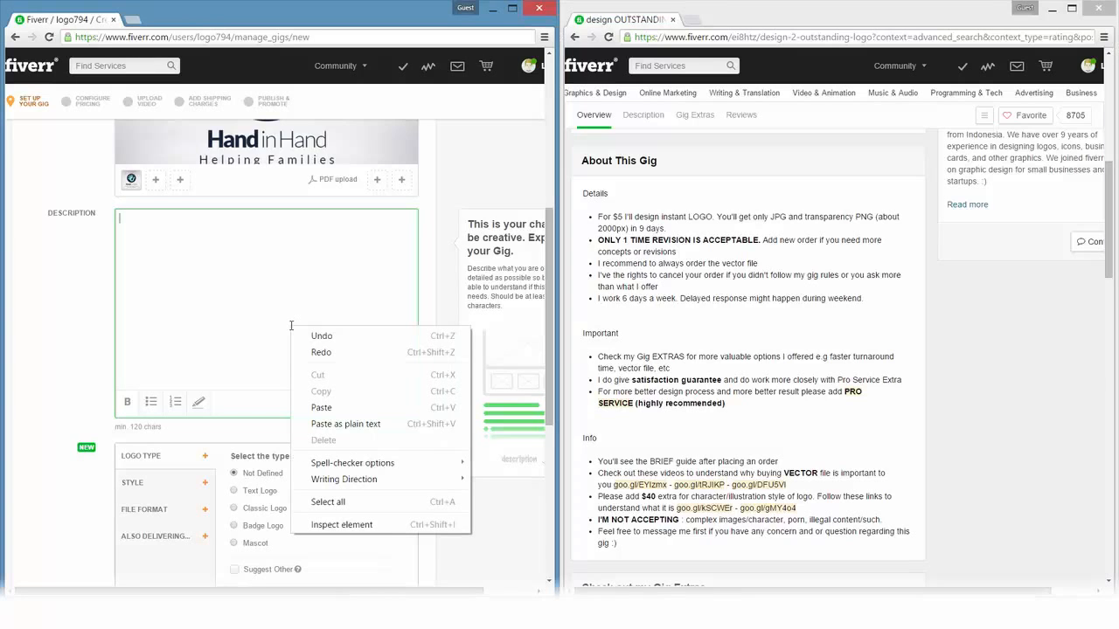
pyautogui.click(346, 424)
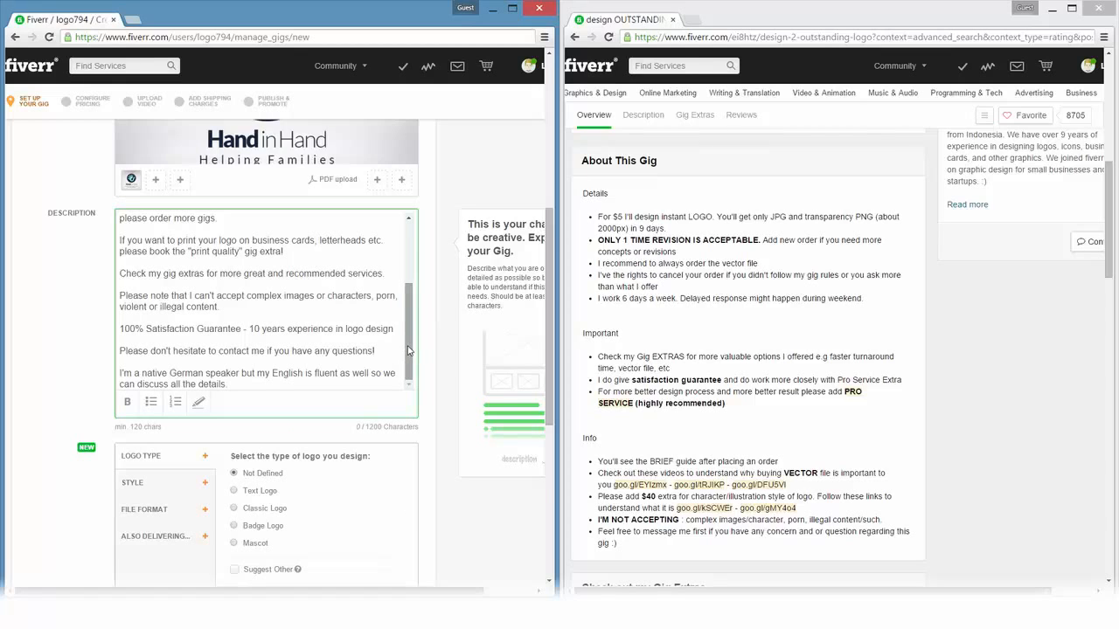
pyautogui.moveTo(407, 351); pyautogui.dragTo(405, 250)
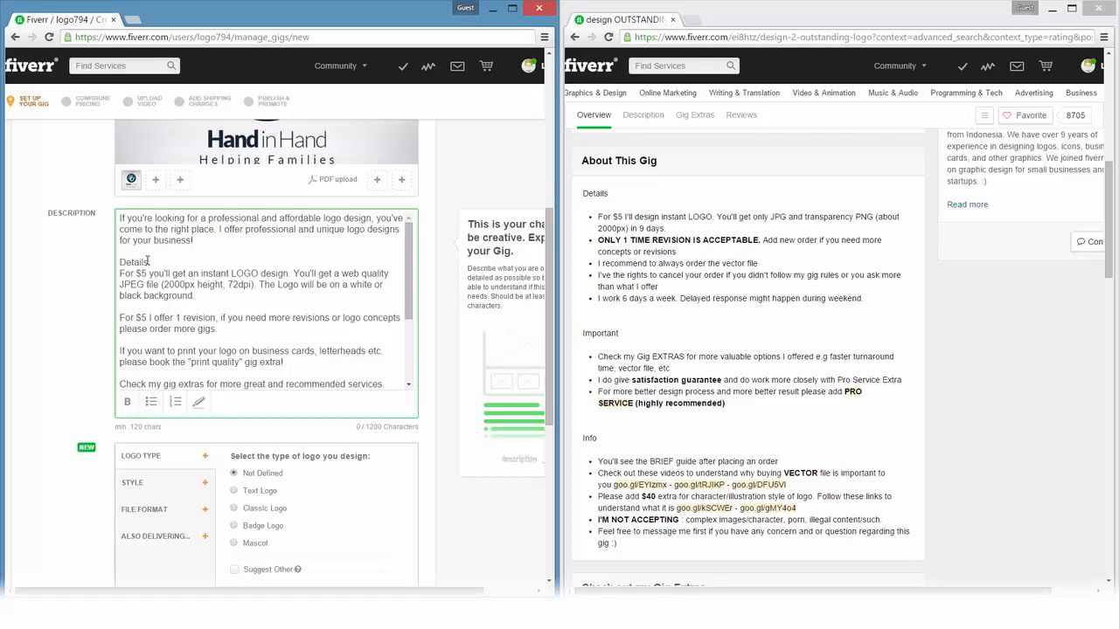
pyautogui.scroll(-1, 63, 331)
pyautogui.scroll(2, 63, 331)
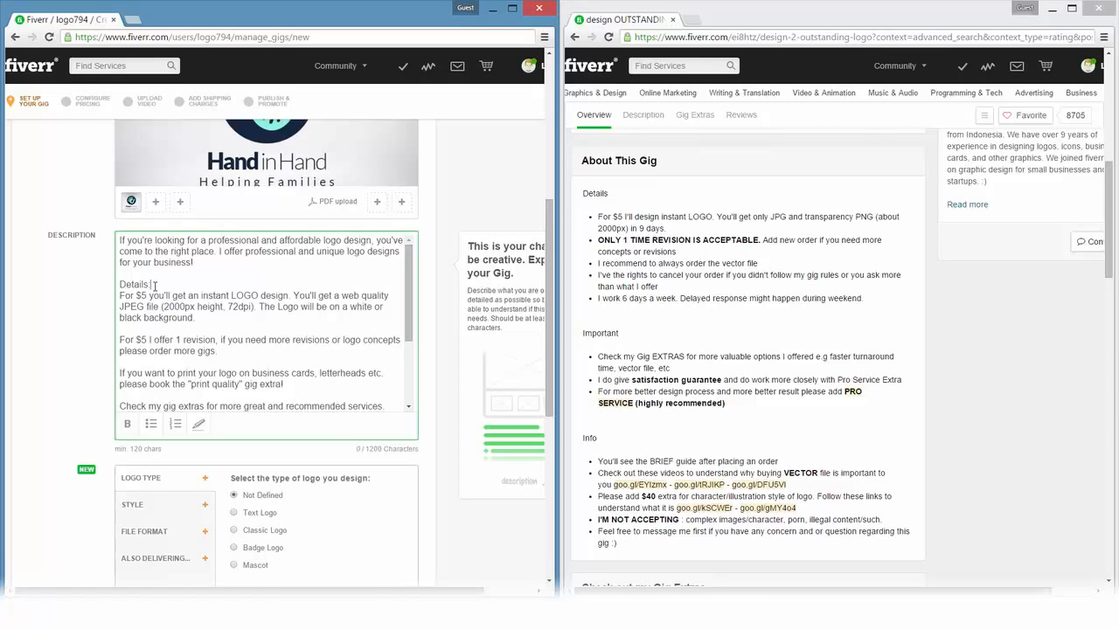
# Step: Make the "Details:" heading in the gig description bold
pyautogui.moveTo(154, 286); pyautogui.dragTo(117, 287)
pyautogui.click(127, 425)
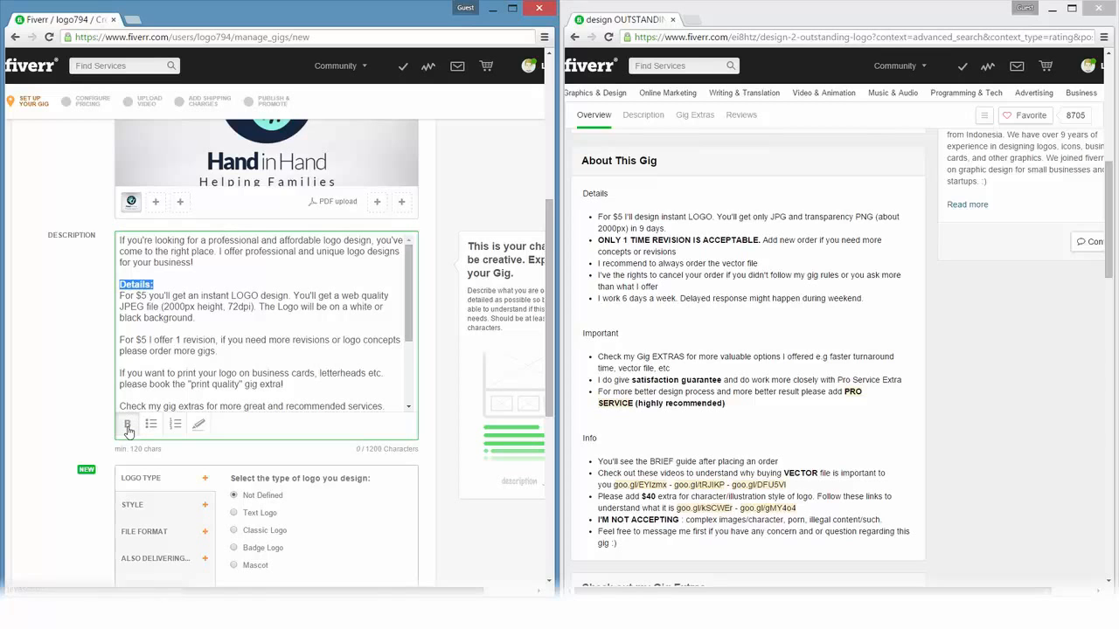
pyautogui.click(223, 319)
# Step: Examine the gig extras offered in the OUTSTANDING Logo gig, selecting its 1 day Delivery extra
pyautogui.scroll(-3, 253, 350)
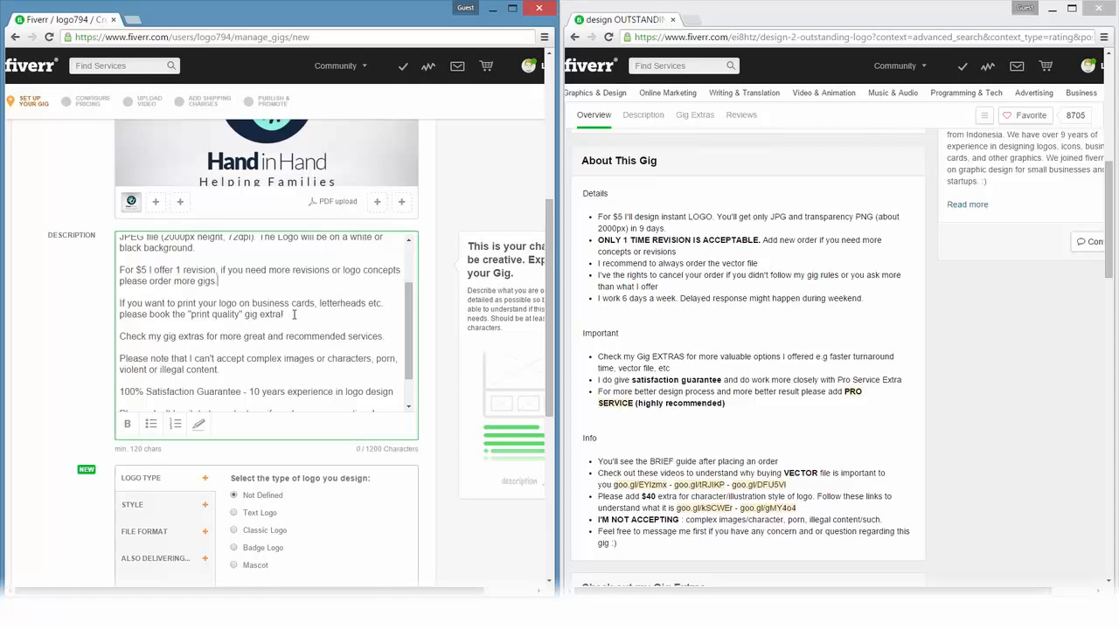
pyautogui.scroll(-3, 711, 309)
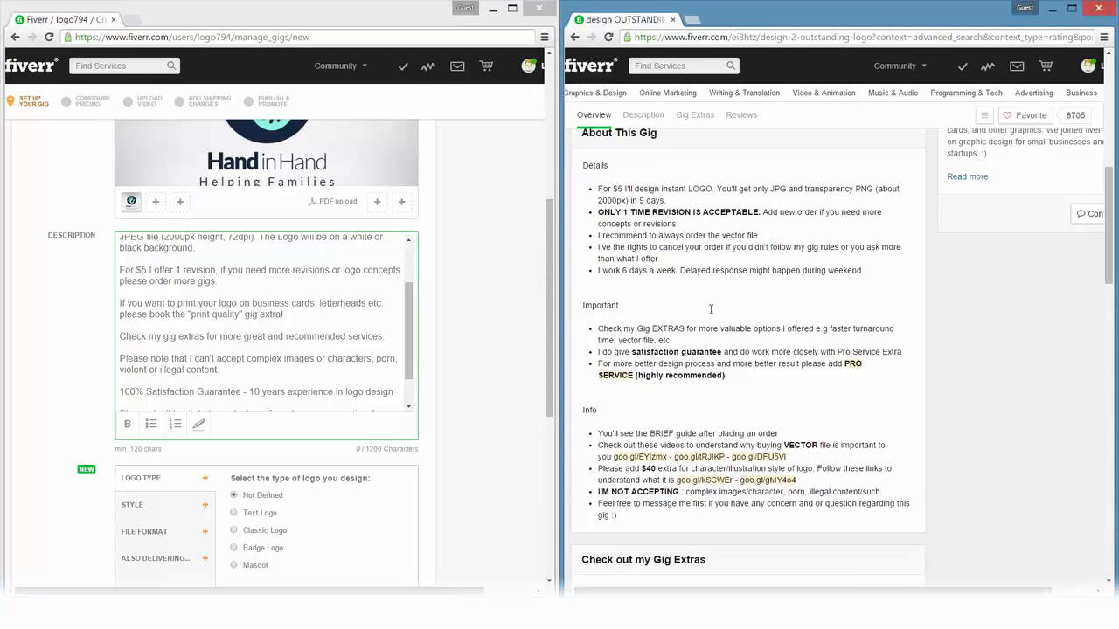
pyautogui.scroll(-2, 711, 309)
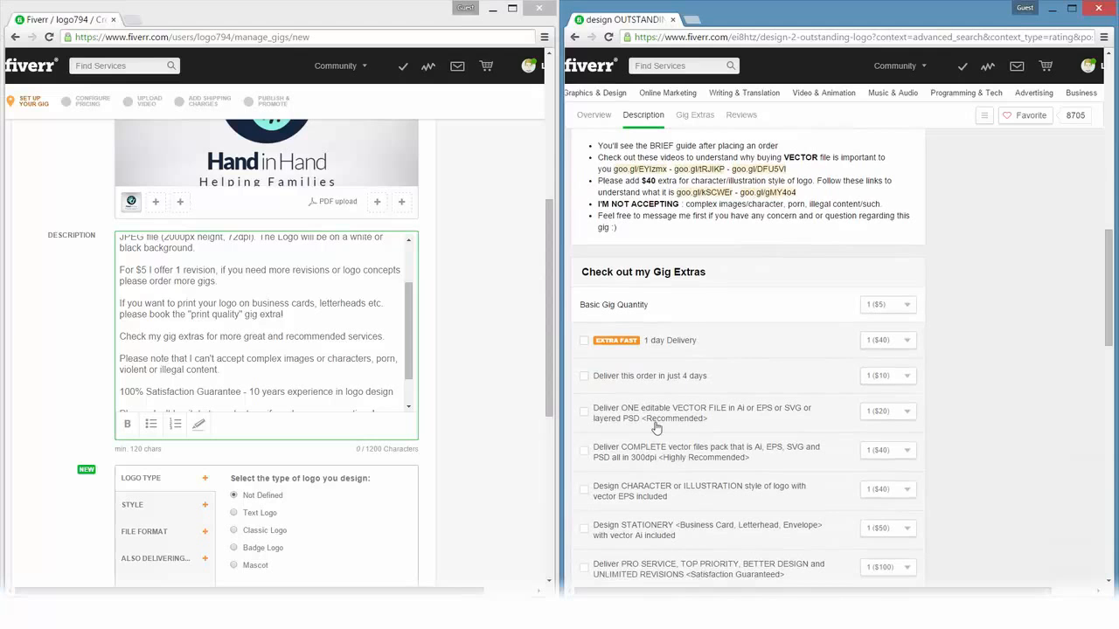
pyautogui.click(786, 348)
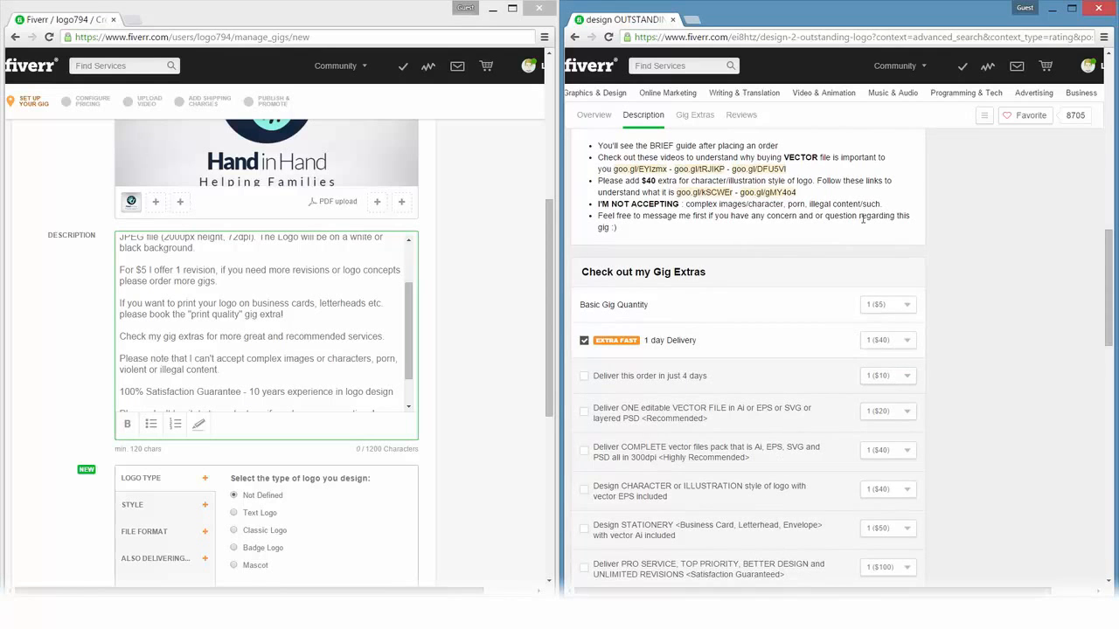
pyautogui.scroll(3, 855, 203)
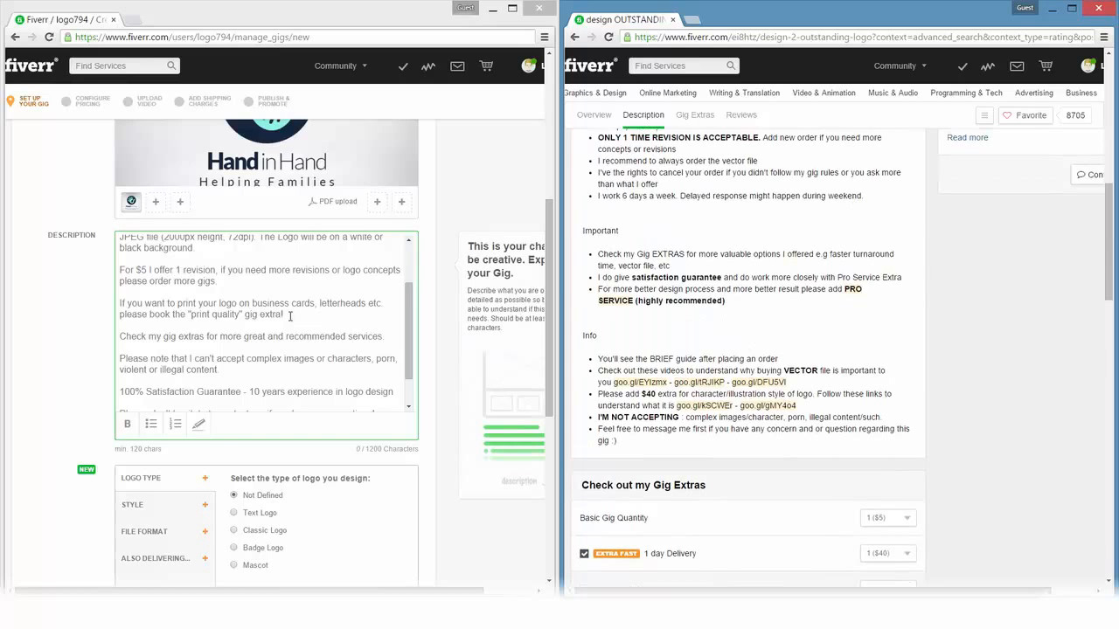
# Step: Highlight the description paragraph about printing the logo on business cards and booking the "print quality" gig extra
pyautogui.moveTo(290, 316); pyautogui.dragTo(120, 306)
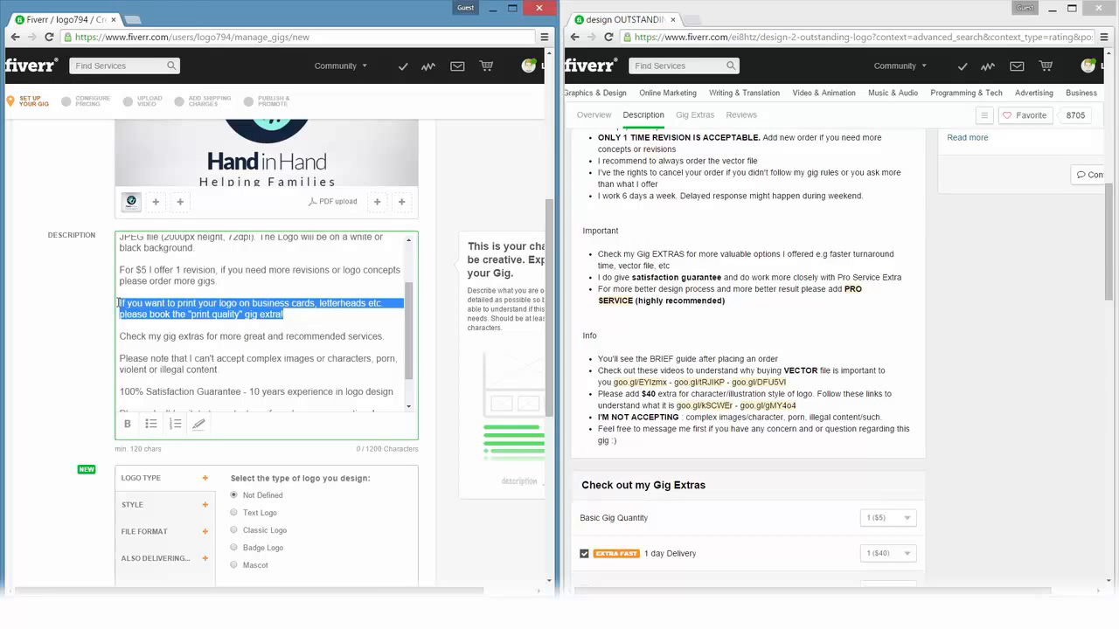
pyautogui.click(201, 429)
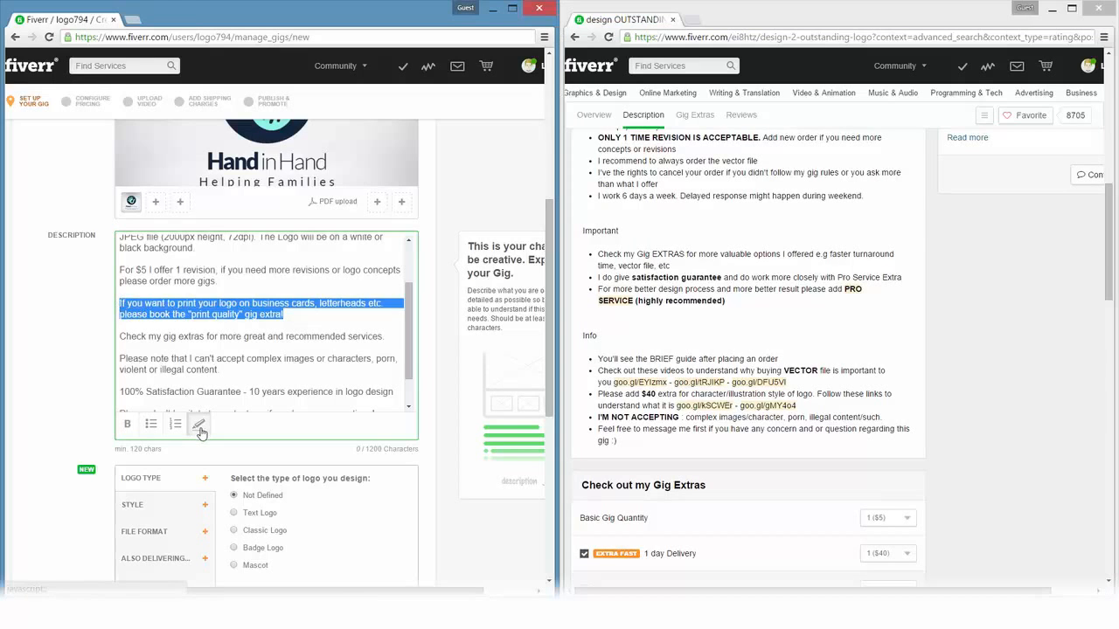
pyautogui.click(257, 368)
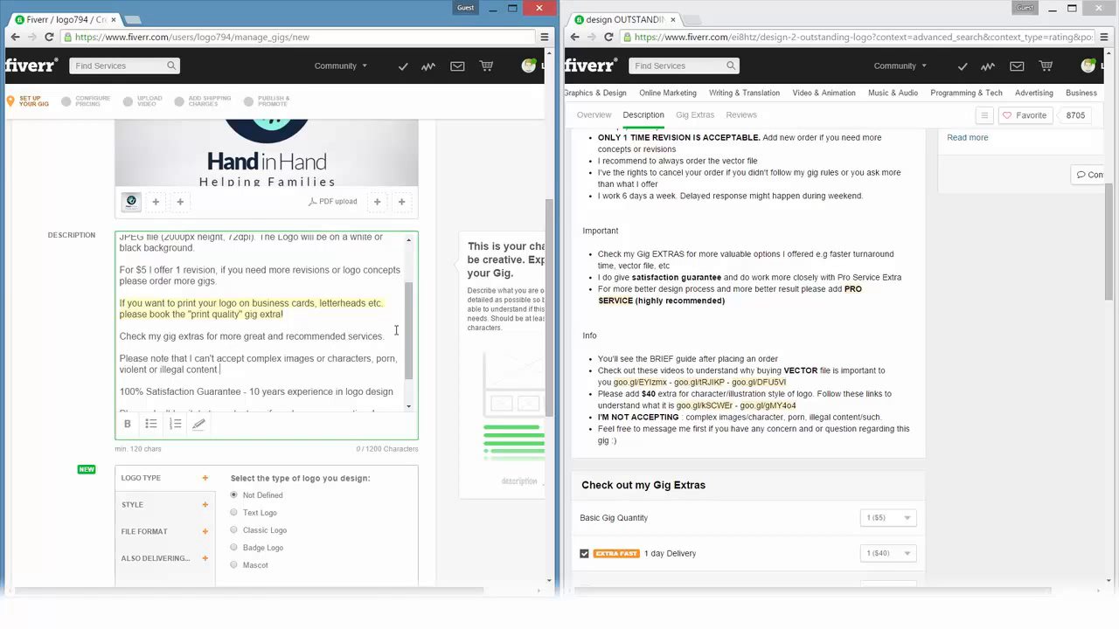
# Step: Try adding a "LEVEL 2 SELLER" line below the 100% Satisfaction Guarantee line in the description, and delete it again
pyautogui.scroll(-3, 258, 327)
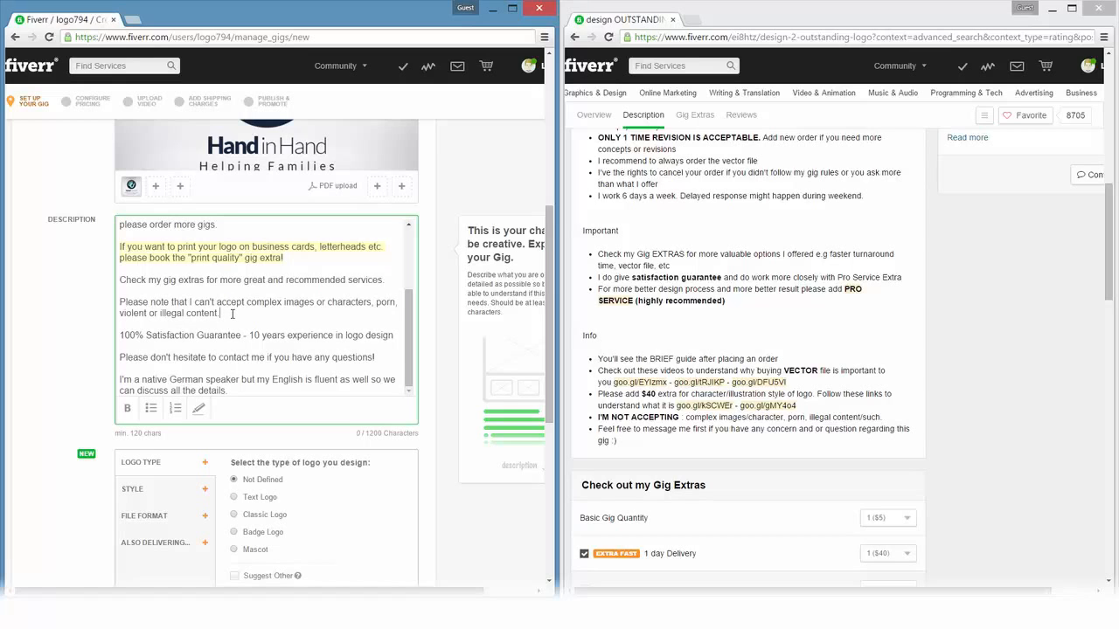
pyautogui.scroll(-1, 232, 315)
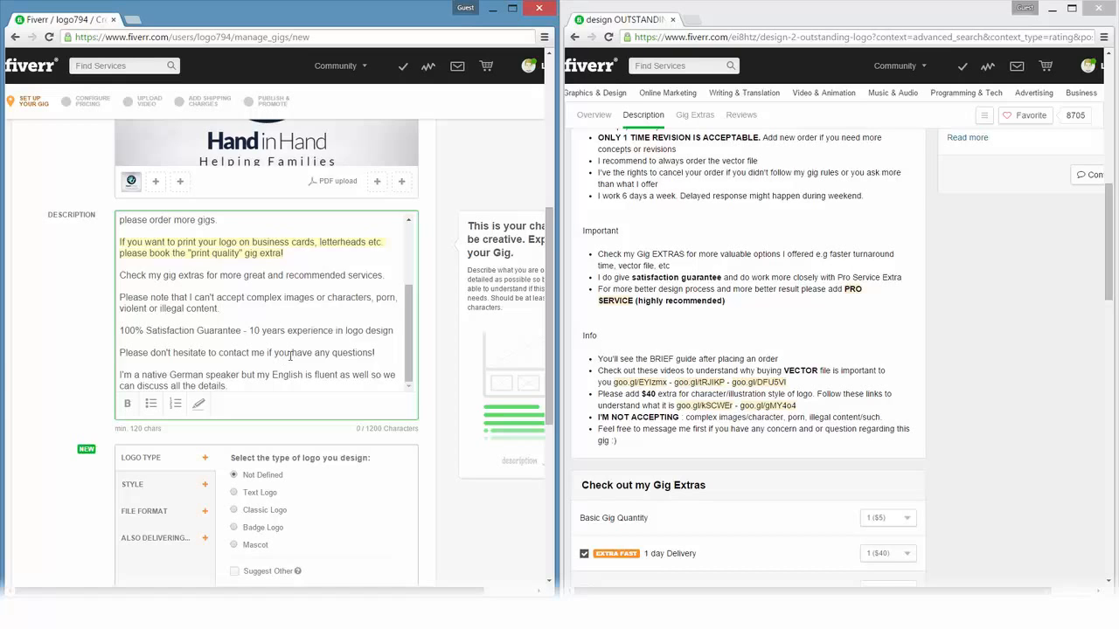
pyautogui.click(397, 330)
pyautogui.press('Return')
pyautogui.write('LEVEL')
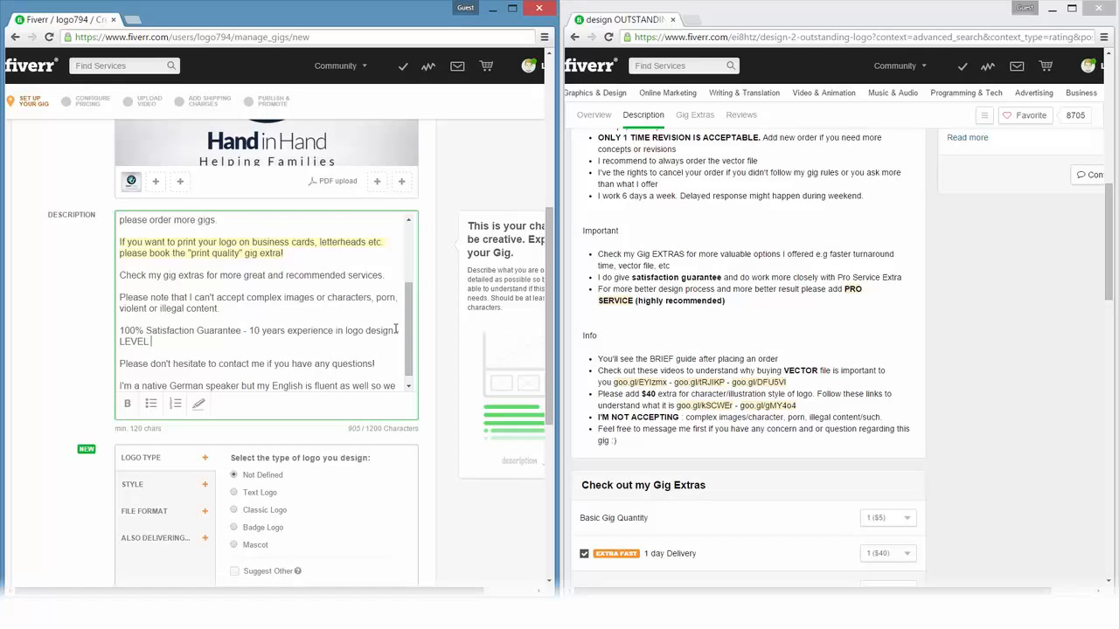
pyautogui.write(' 2 SELLER')
pyautogui.press('BackSpace')
pyautogui.press('BackSpace')
pyautogui.press('BackSpace')
pyautogui.press('BackSpace')
pyautogui.press('BackSpace')
pyautogui.press('BackSpace')
pyautogui.press('BackSpace')
pyautogui.press('BackSpace')
pyautogui.press('BackSpace')
pyautogui.press('BackSpace')
pyautogui.press('BackSpace')
pyautogui.press('BackSpace')
pyautogui.press('BackSpace')
pyautogui.press('BackSpace')
pyautogui.press('BackSpace')
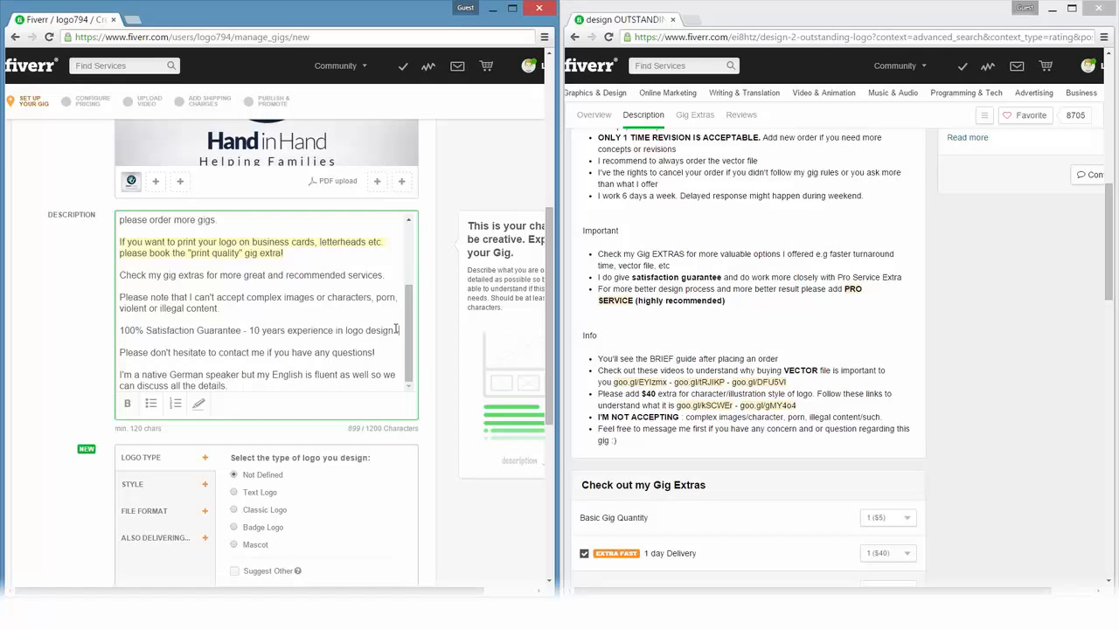
pyautogui.press('BackSpace')
pyautogui.press('BackSpace')
# Step: Make "affordable logo design" and "professional" bold in the description's opening sentence
pyautogui.scroll(-1, 429, 356)
pyautogui.scroll(1, 428, 356)
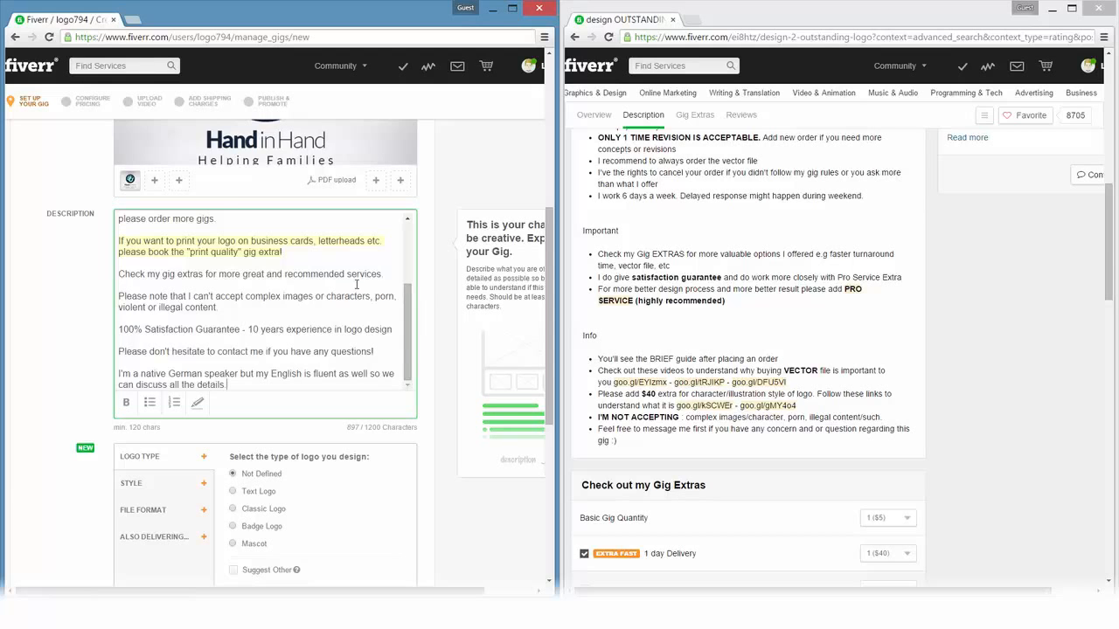
pyautogui.scroll(6, 356, 284)
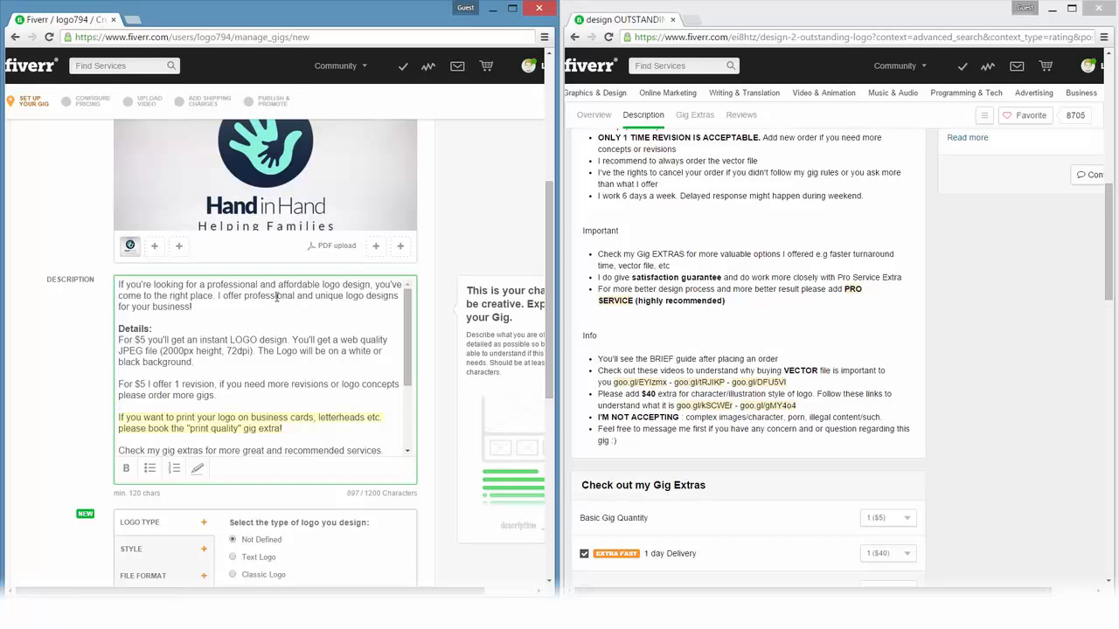
pyautogui.moveTo(278, 285); pyautogui.dragTo(320, 282)
pyautogui.click(126, 468)
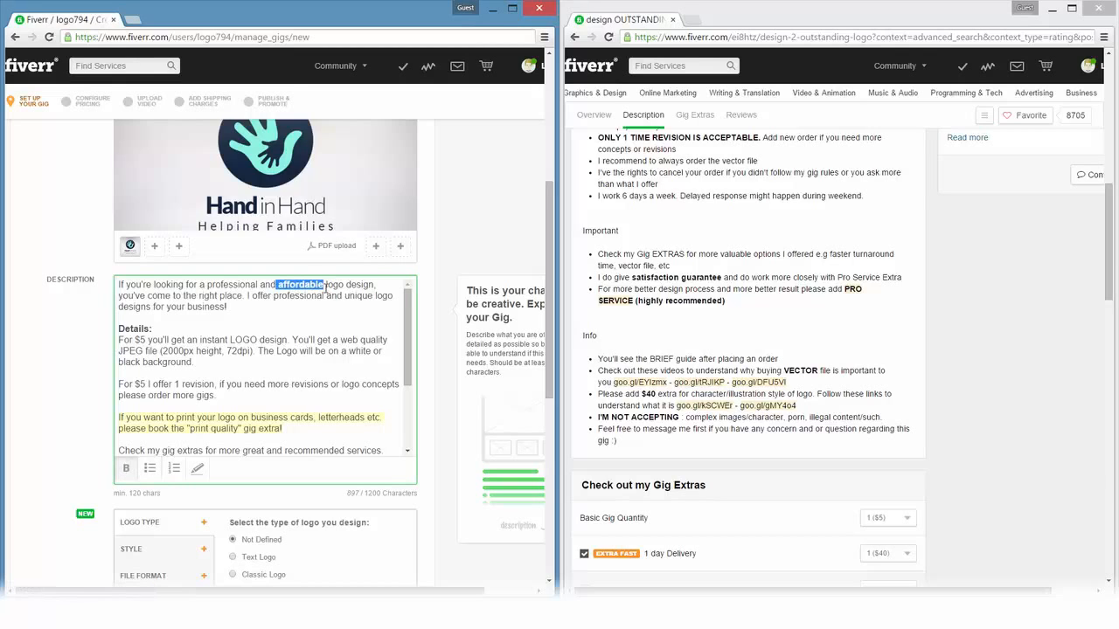
pyautogui.click(375, 284)
pyautogui.moveTo(375, 284); pyautogui.dragTo(278, 285)
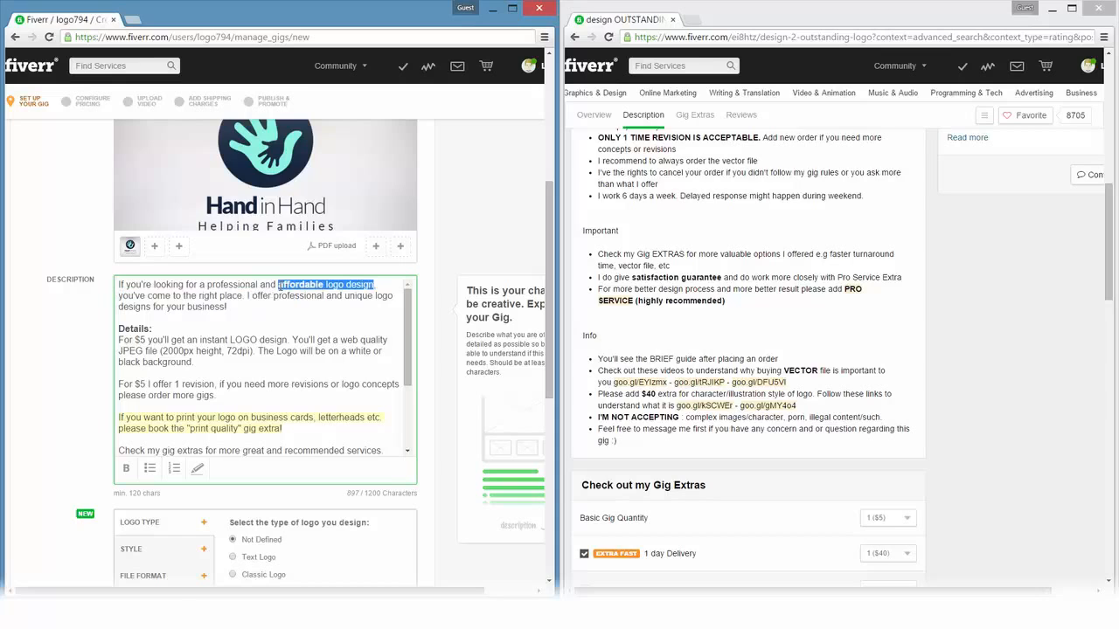
pyautogui.click(126, 468)
pyautogui.moveTo(208, 284); pyautogui.dragTo(260, 285)
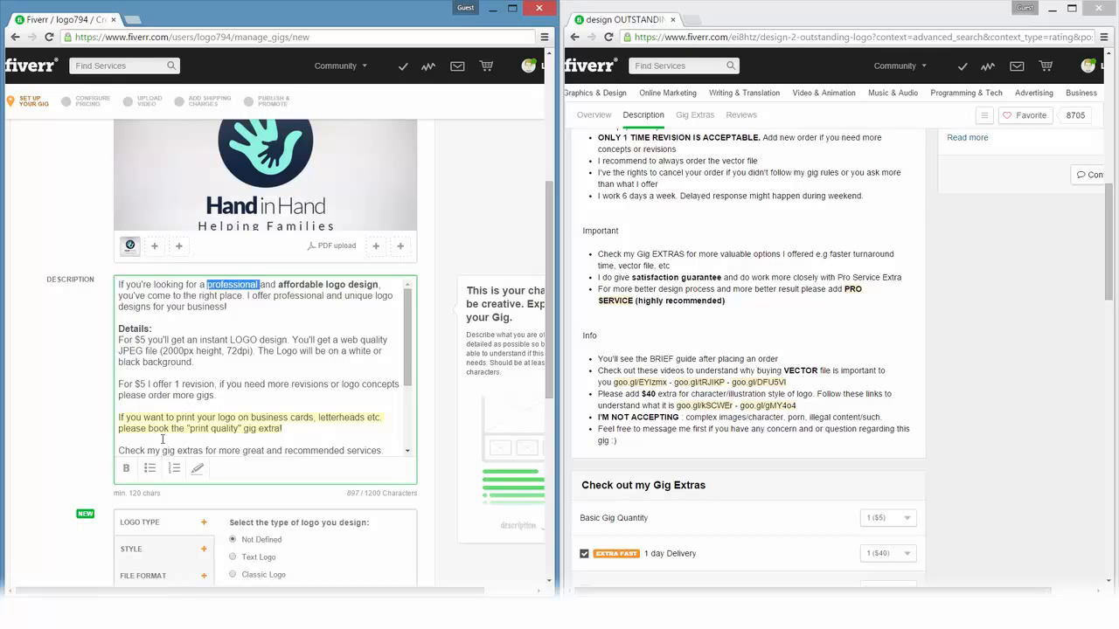
pyautogui.click(126, 469)
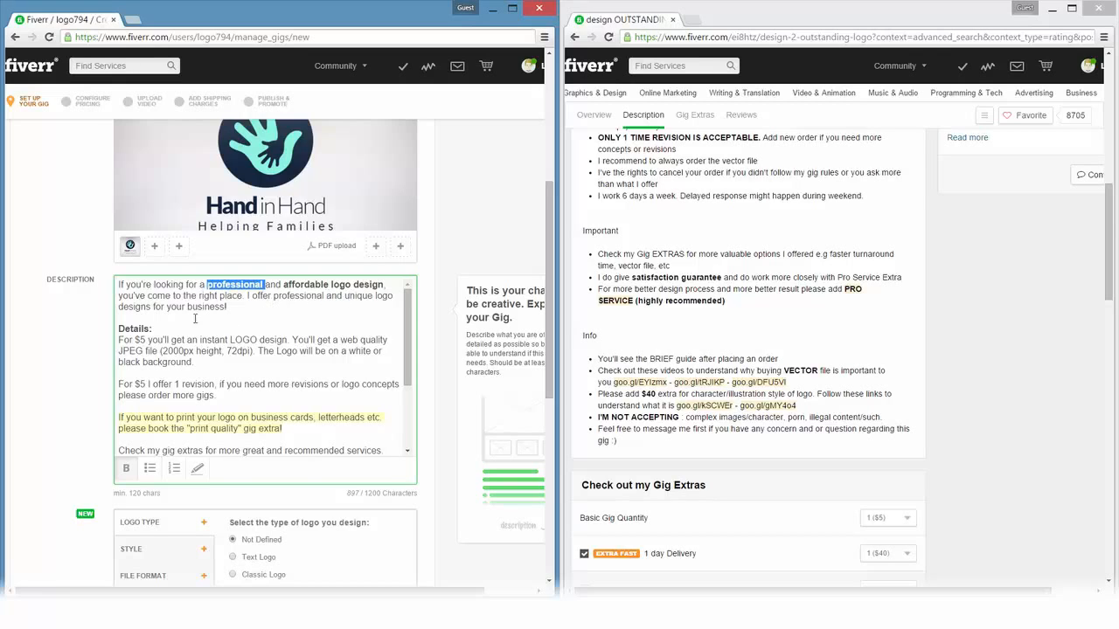
pyautogui.click(244, 312)
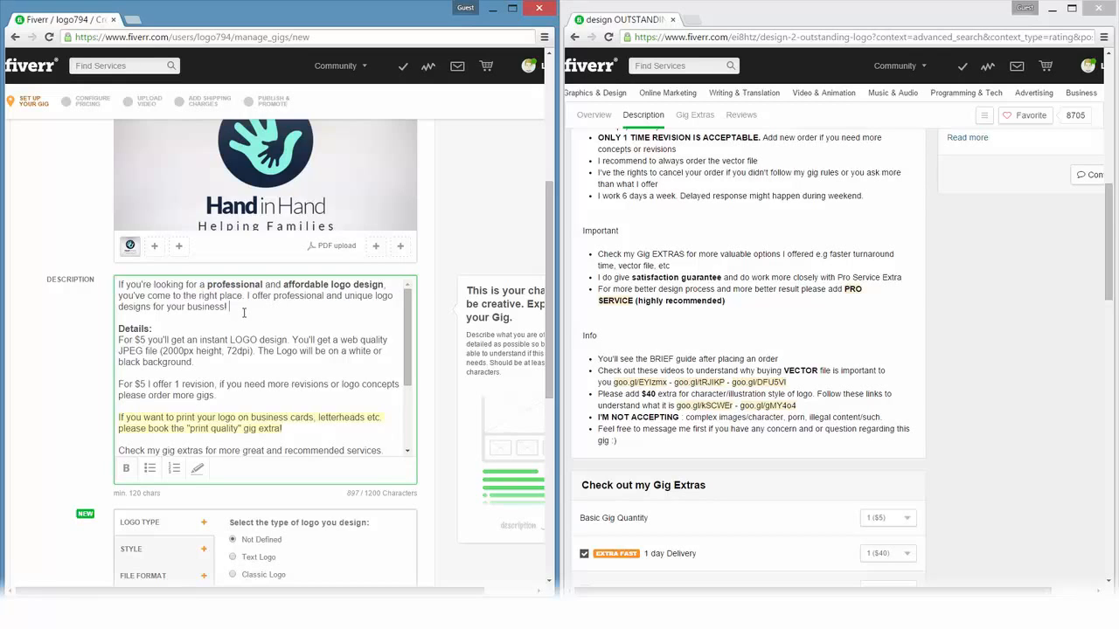
# Step: Highlight the "100% Satisfaction Guarantee - 10 years experience in logo design" line in the description
pyautogui.click(243, 365)
pyautogui.scroll(-5, 244, 365)
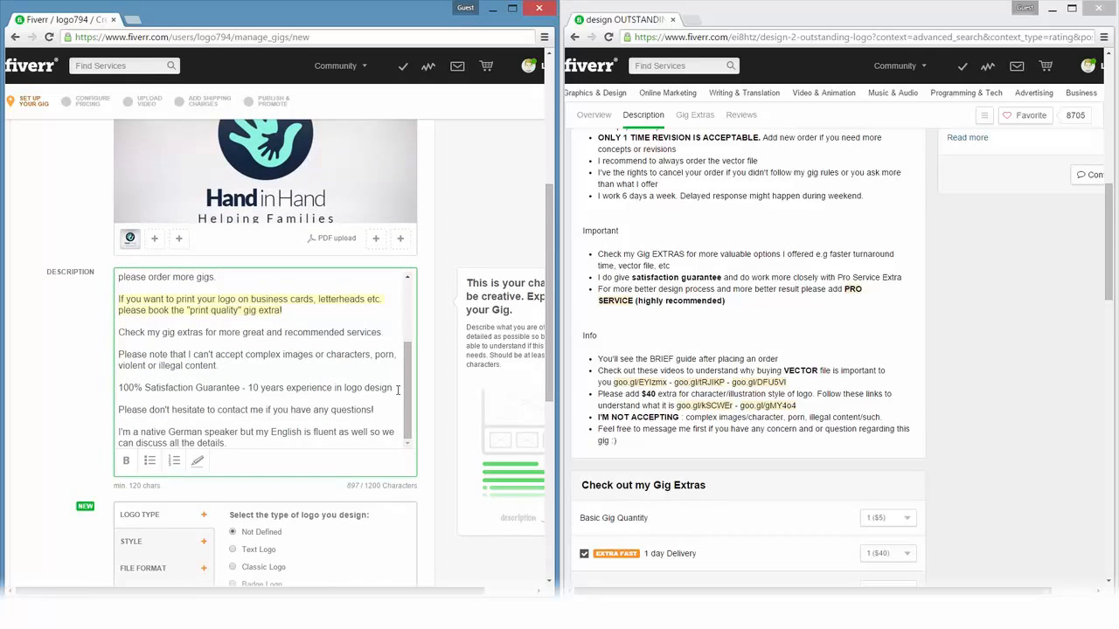
pyautogui.moveTo(398, 390); pyautogui.dragTo(106, 387)
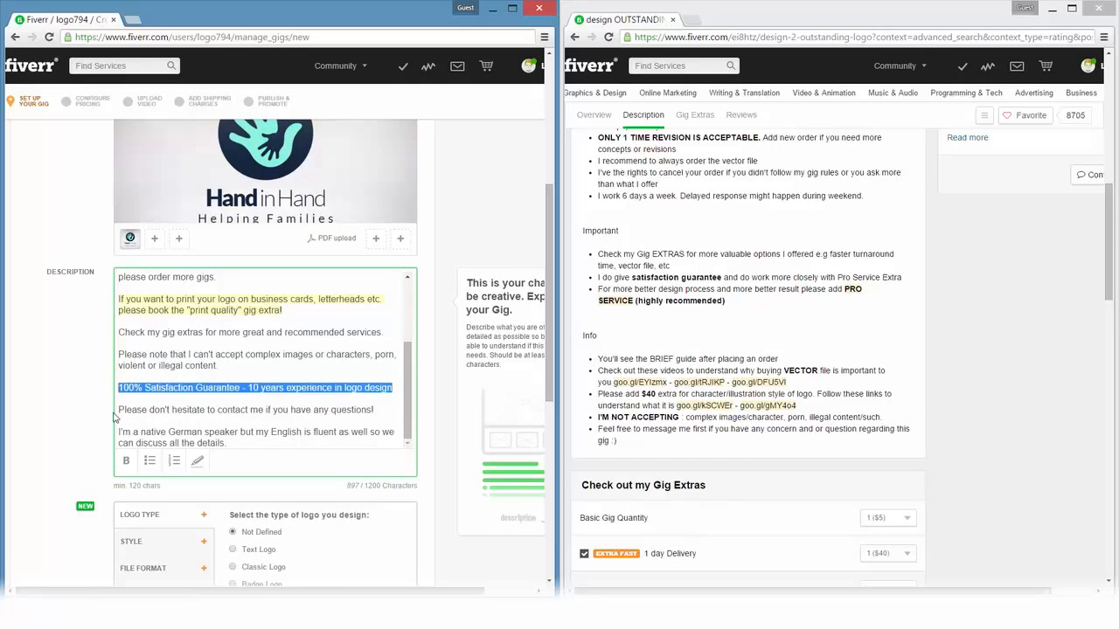
pyautogui.click(199, 464)
pyautogui.click(291, 377)
# Step: Review the formatted gig description and the logo type, tags, duration and buyer instructions sections below it
pyautogui.scroll(3, 291, 376)
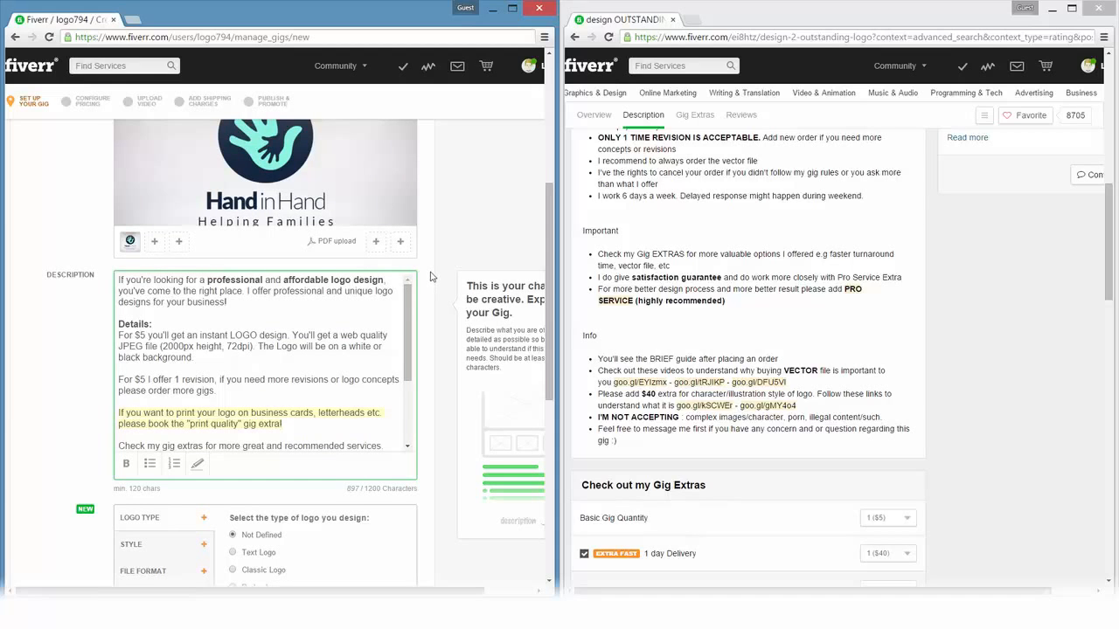
pyautogui.scroll(1, 431, 276)
pyautogui.scroll(1, 430, 276)
pyautogui.scroll(-5, 430, 276)
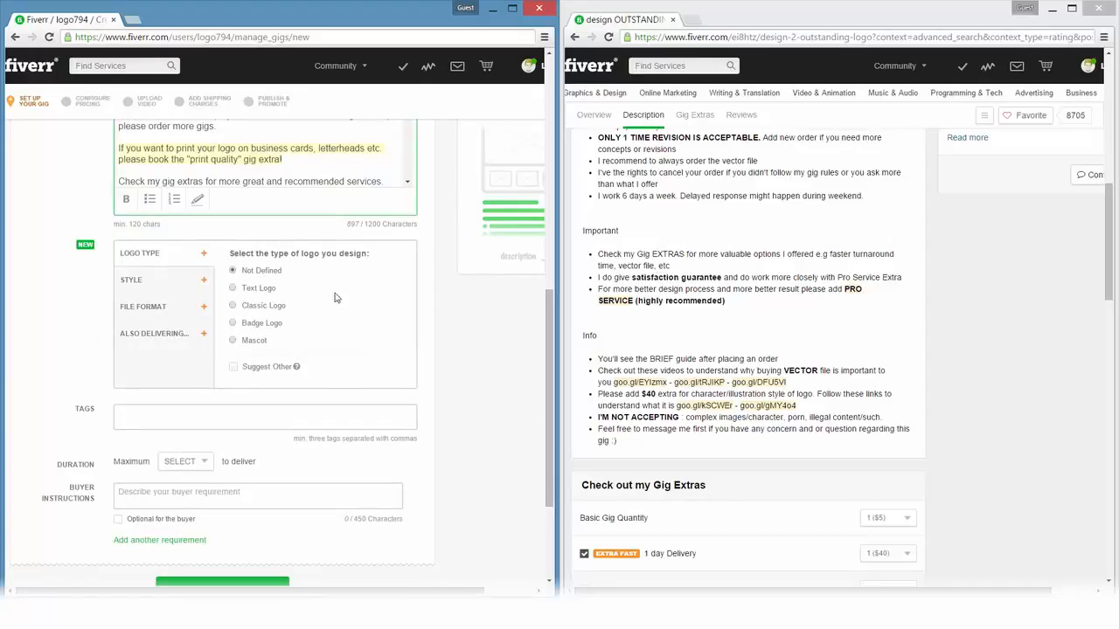
pyautogui.scroll(1, 439, 229)
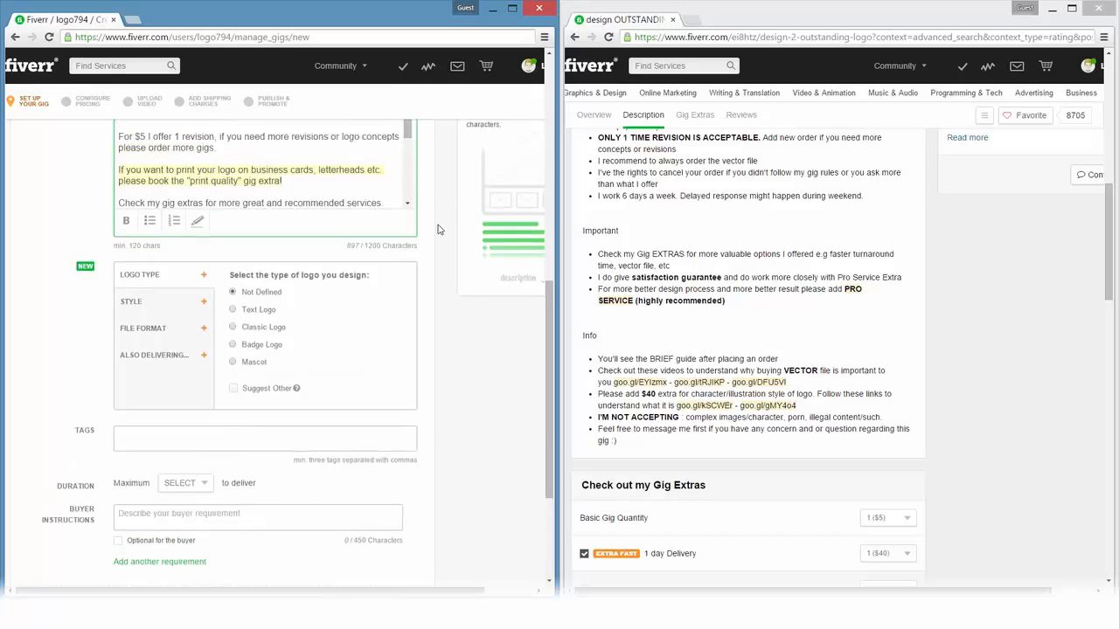
pyautogui.scroll(3, 438, 230)
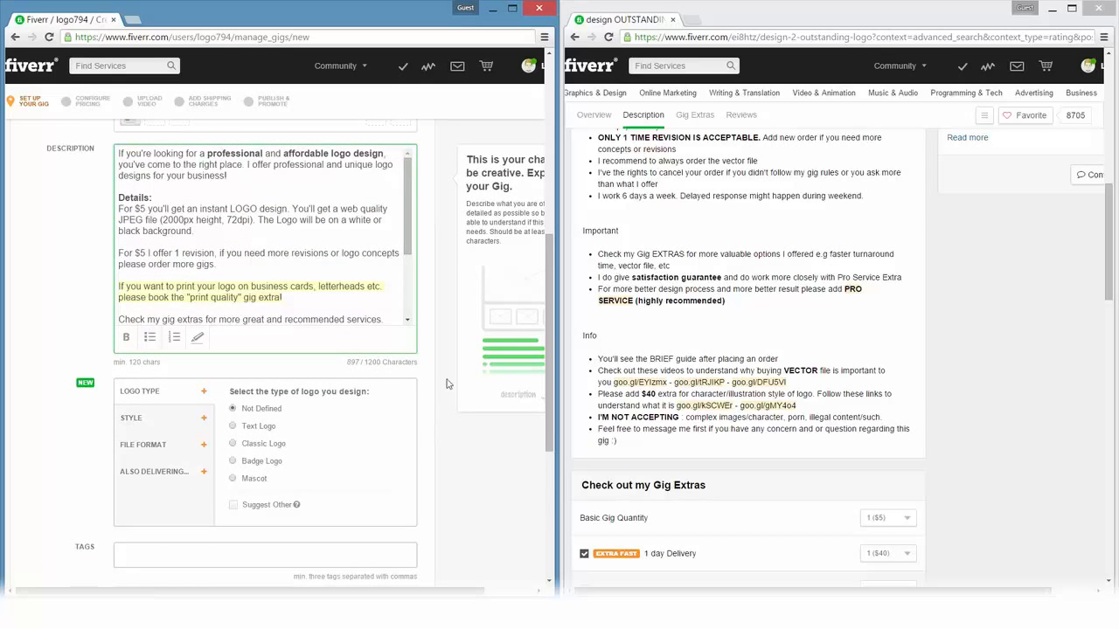
pyautogui.scroll(-3, 353, 231)
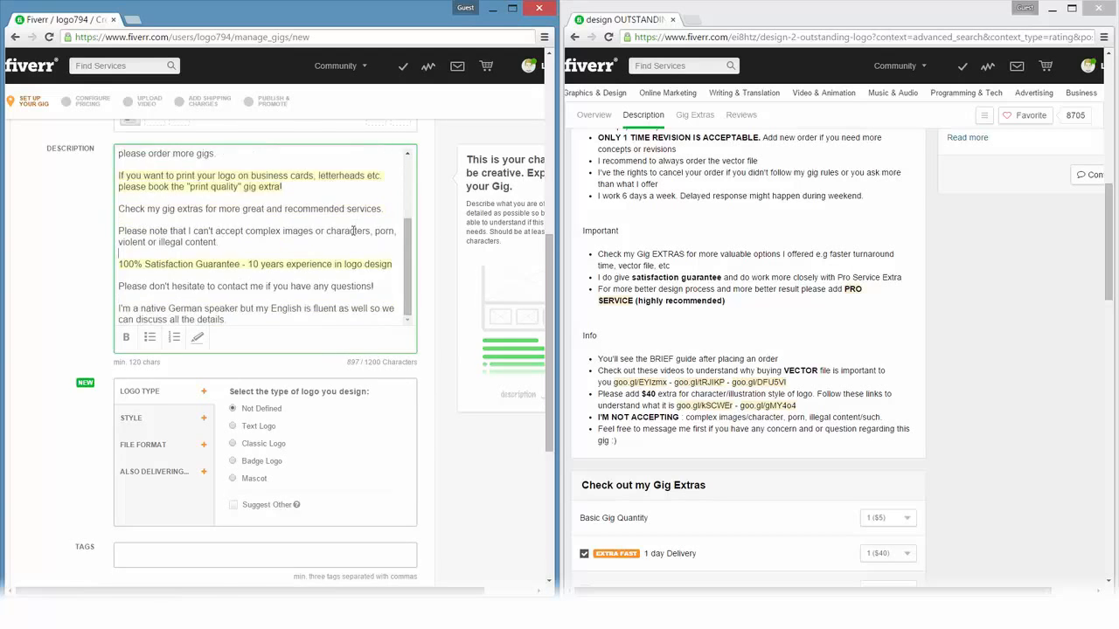
pyautogui.scroll(5, 353, 231)
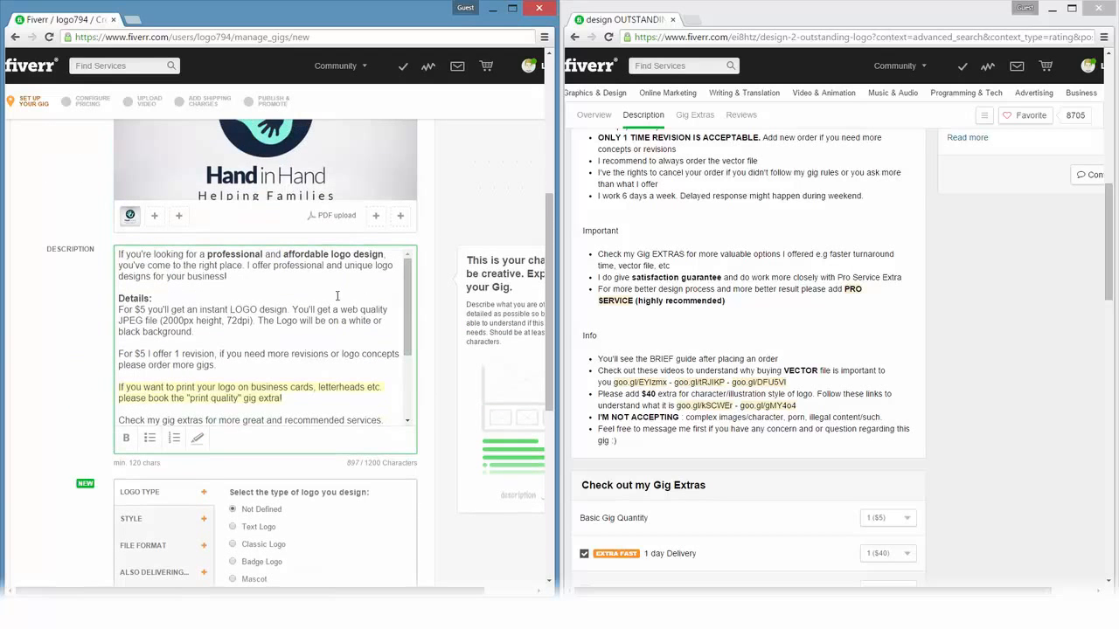